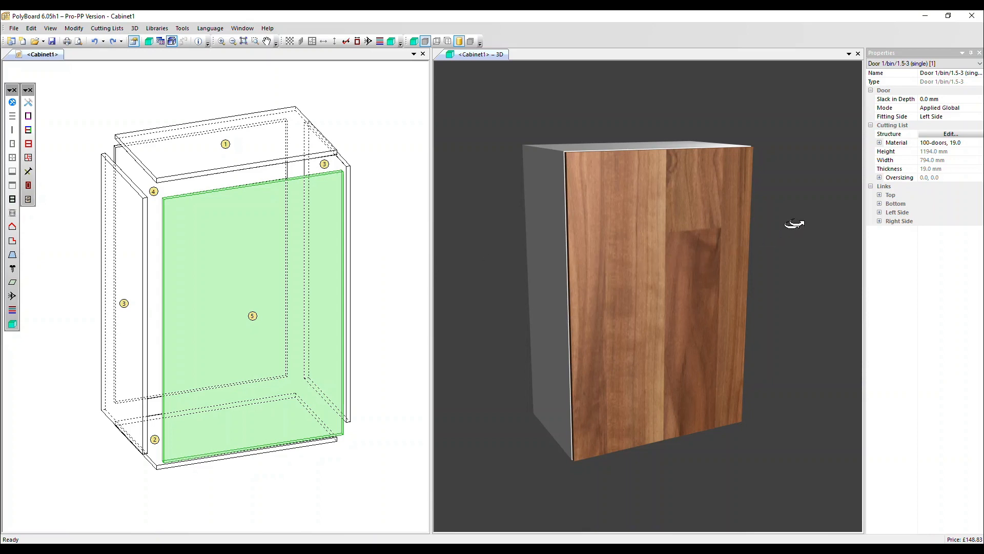
# View the curve library offered as shapes for an inner tooling on the door, discarding the trial tooling
pyautogui.click(940, 139)
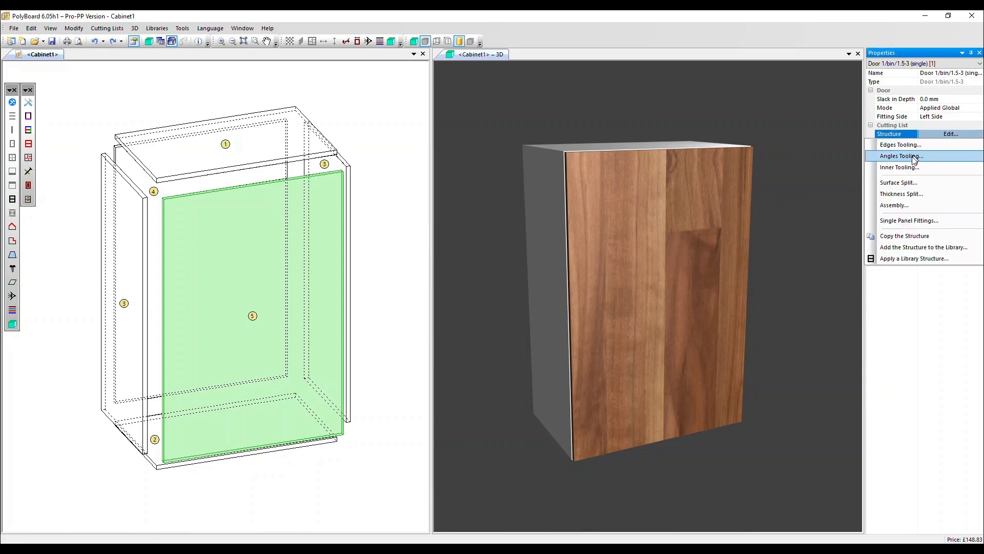
pyautogui.click(904, 169)
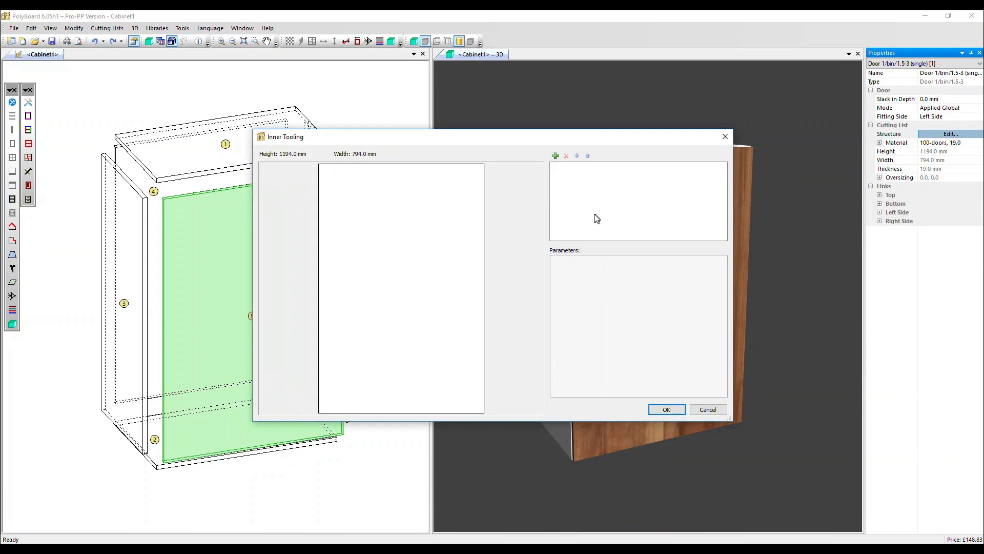
pyautogui.click(556, 156)
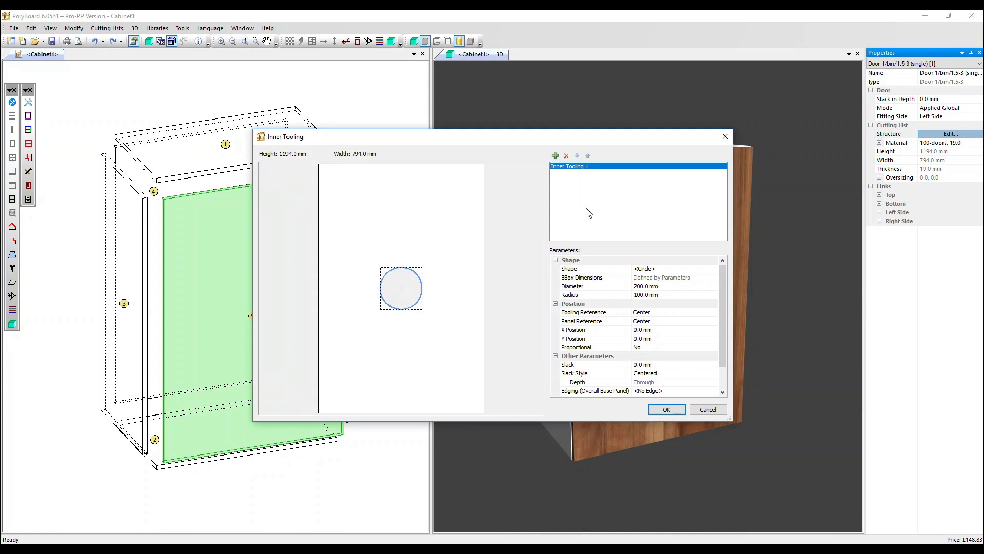
pyautogui.click(653, 271)
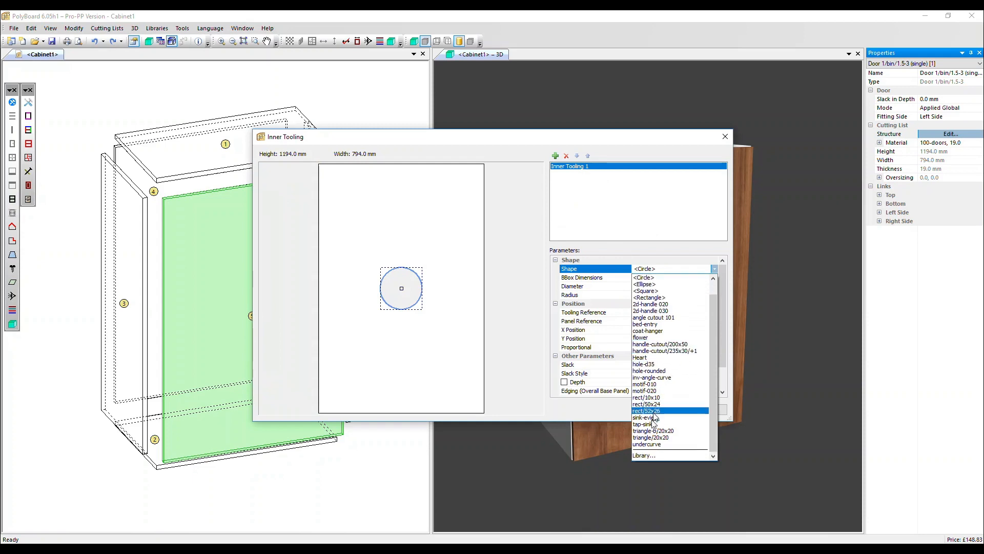
pyautogui.click(644, 454)
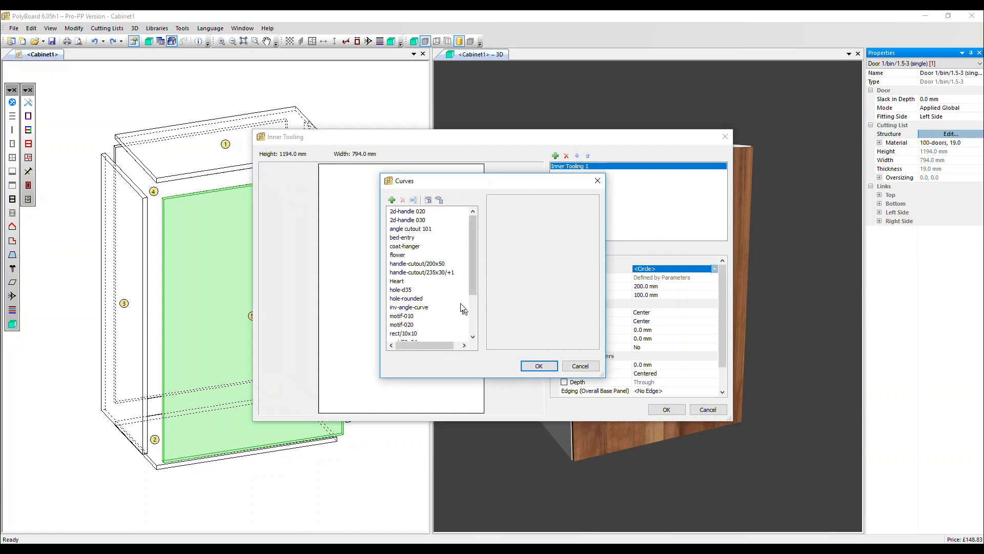
pyautogui.click(580, 366)
pyautogui.click(708, 409)
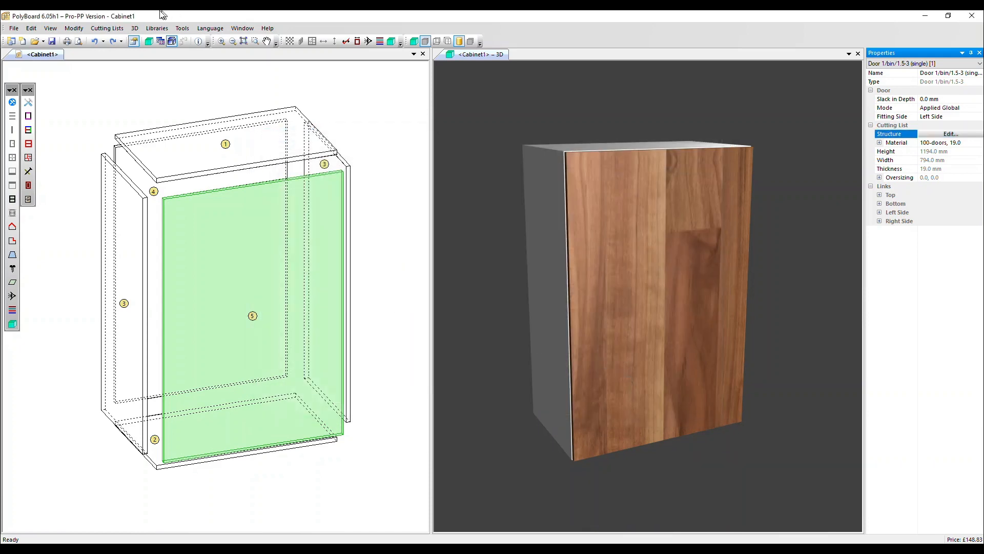
# View the general closed curves library and close it without adding a curve
pyautogui.click(157, 28)
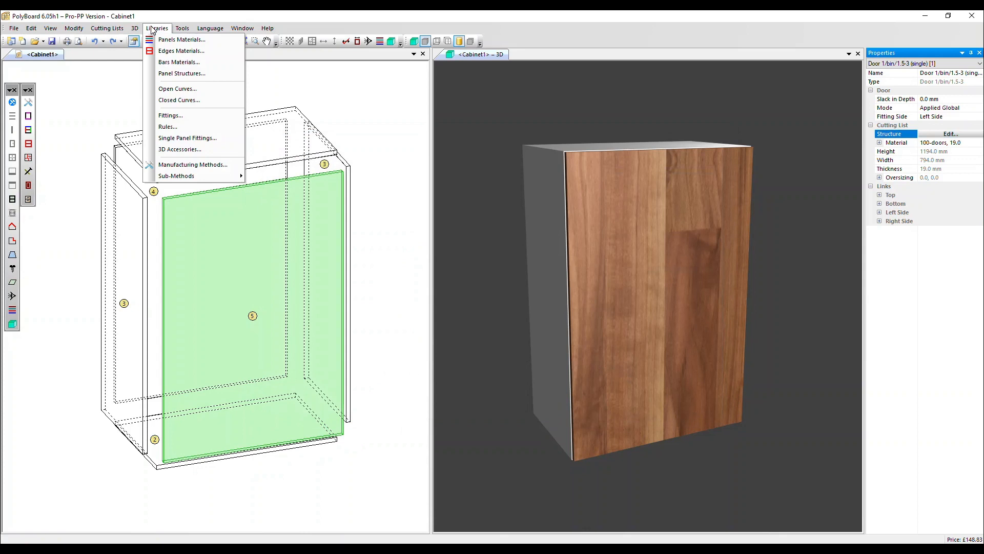
pyautogui.click(181, 100)
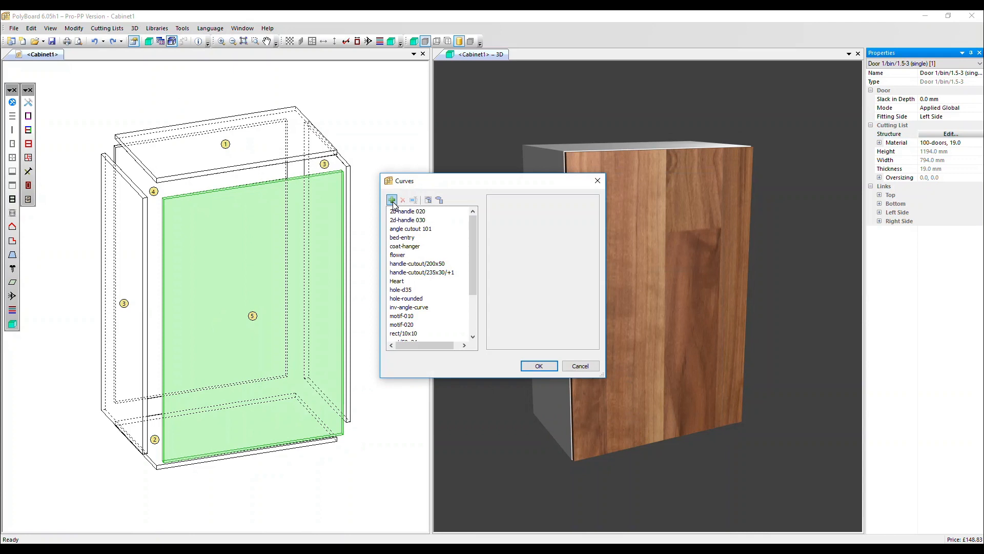
pyautogui.click(575, 366)
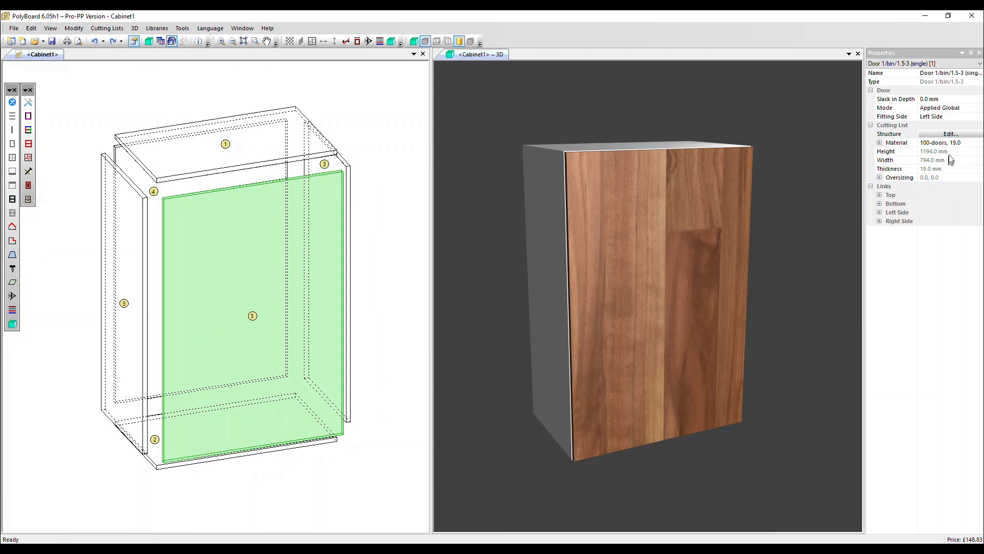
# Add an inner tooling to the door's structure and set its shape to Heart
pyautogui.click(941, 134)
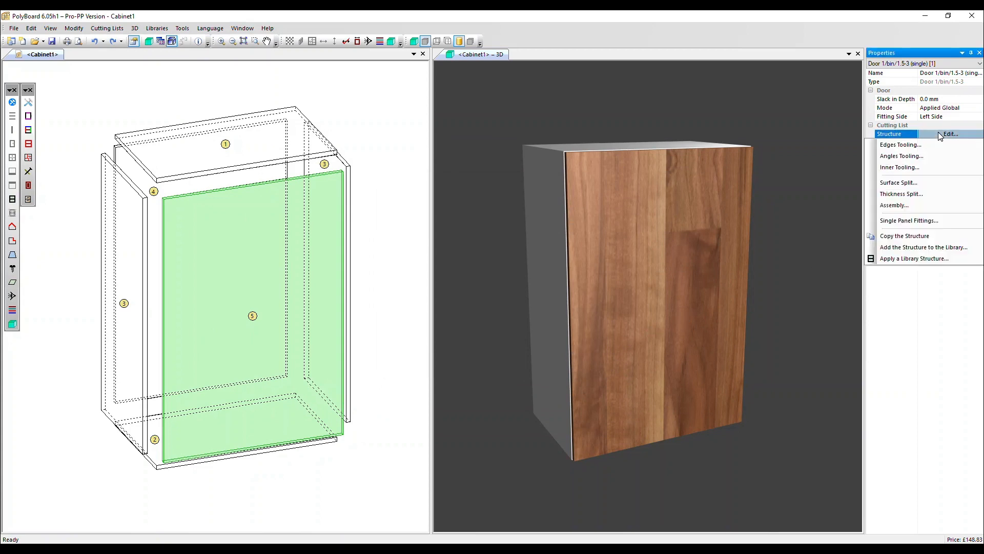
pyautogui.click(910, 169)
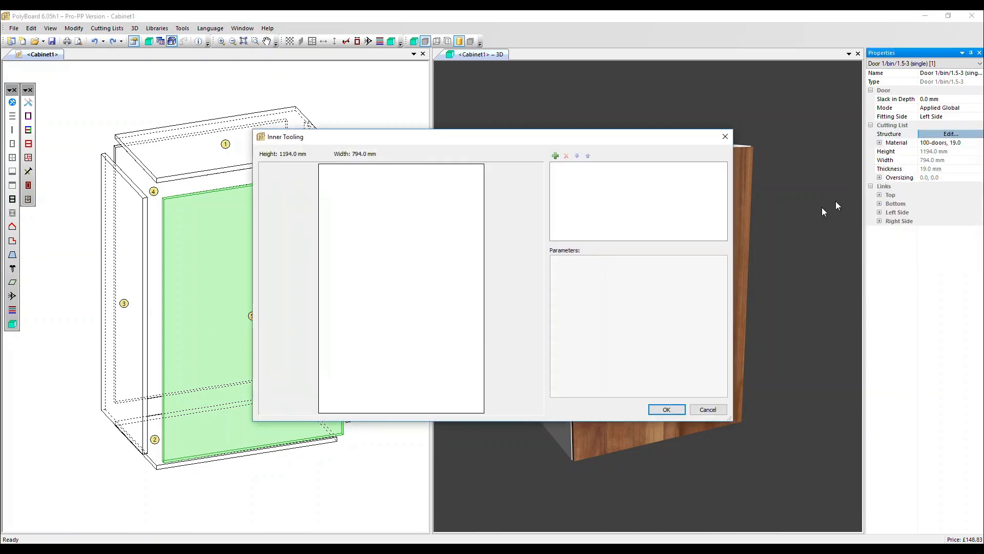
pyautogui.click(555, 156)
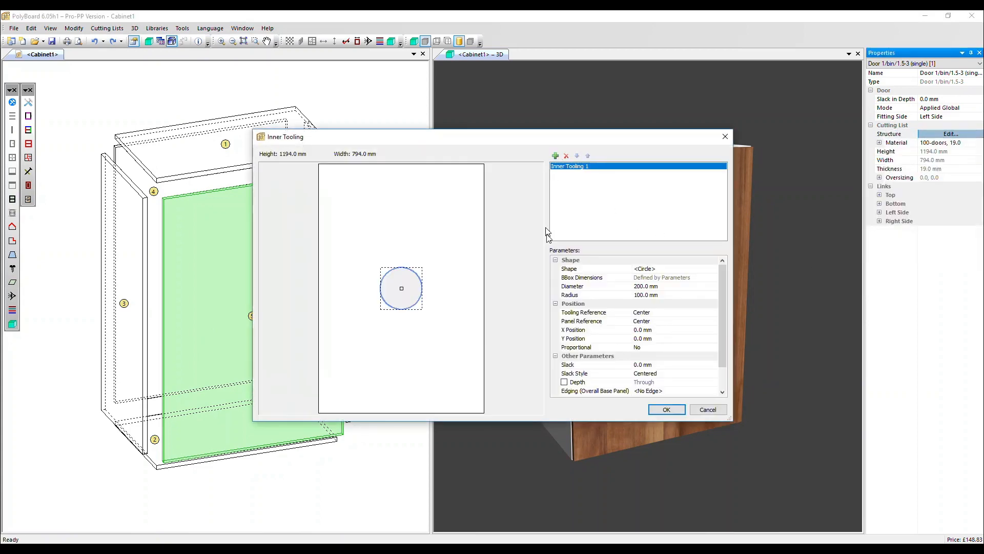
pyautogui.click(648, 269)
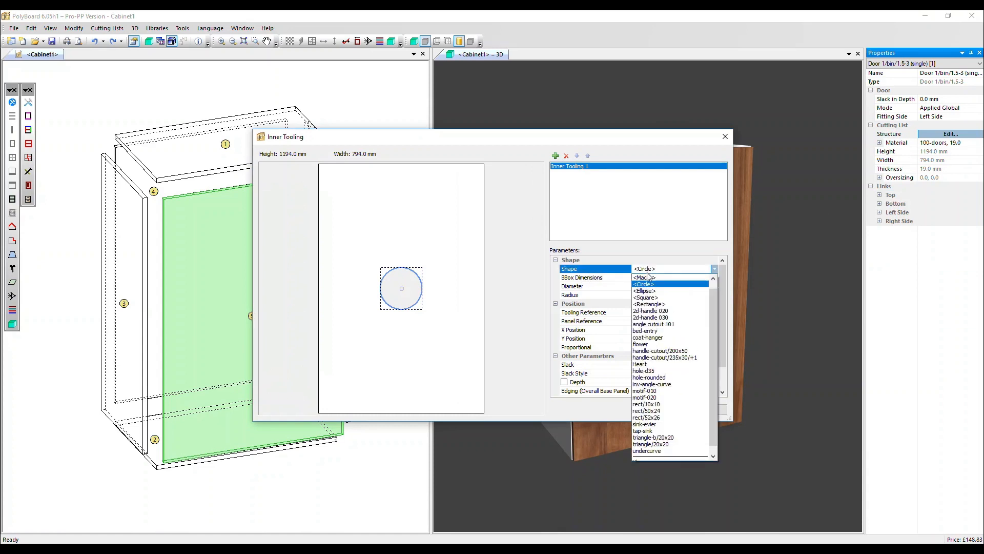
pyautogui.click(645, 365)
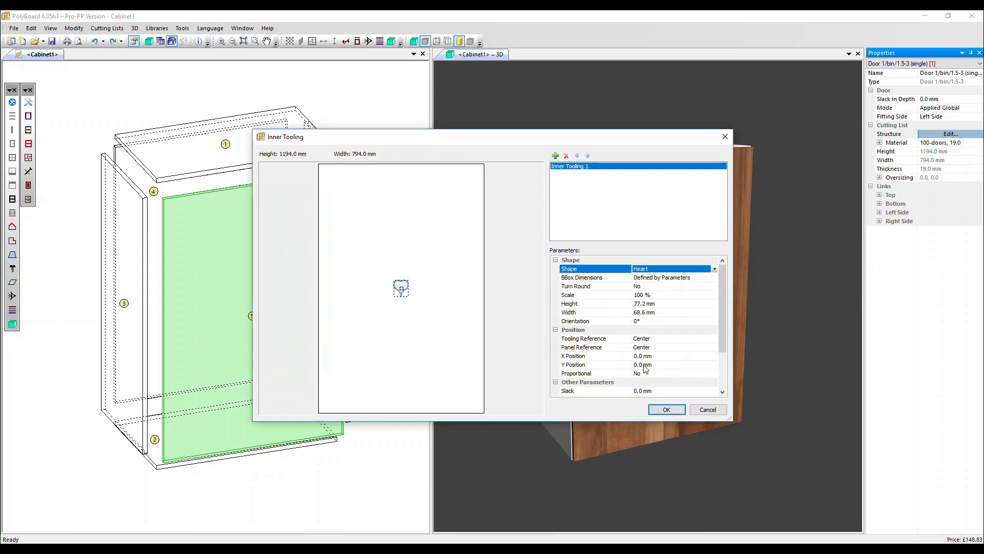
# Set the heart's scale to 200 % and its orientation to 20°
pyautogui.click(640, 296)
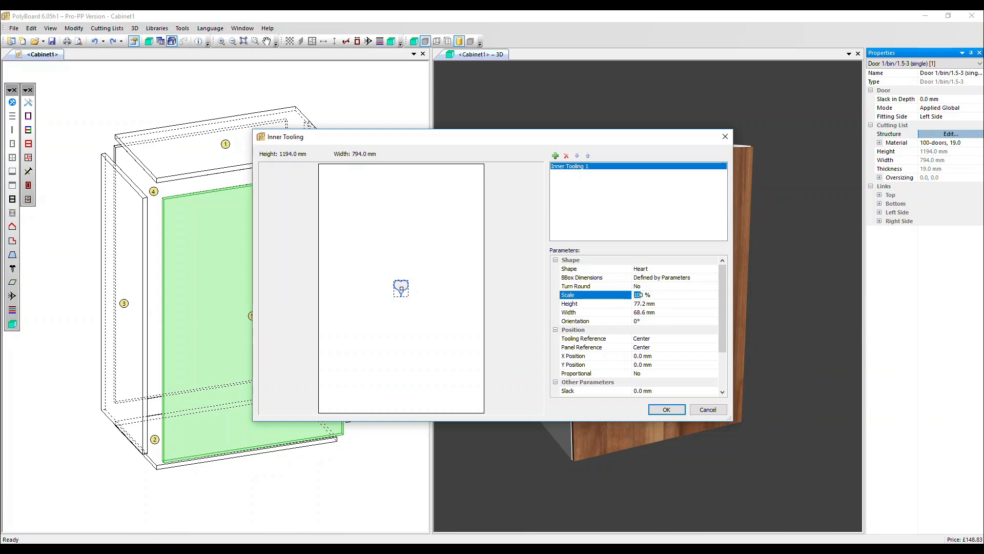
pyautogui.write('200')
pyautogui.press('Tab')
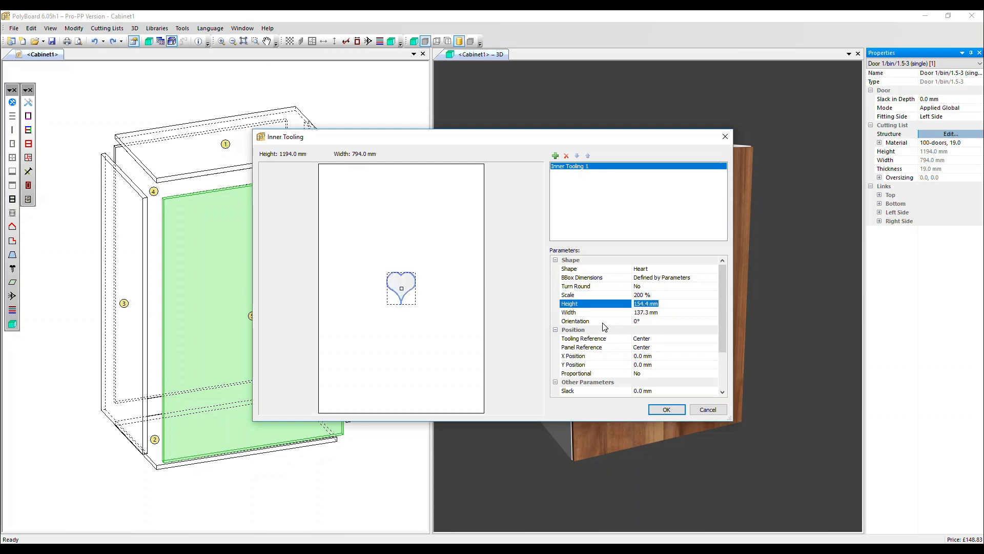
pyautogui.click(636, 321)
pyautogui.write('20')
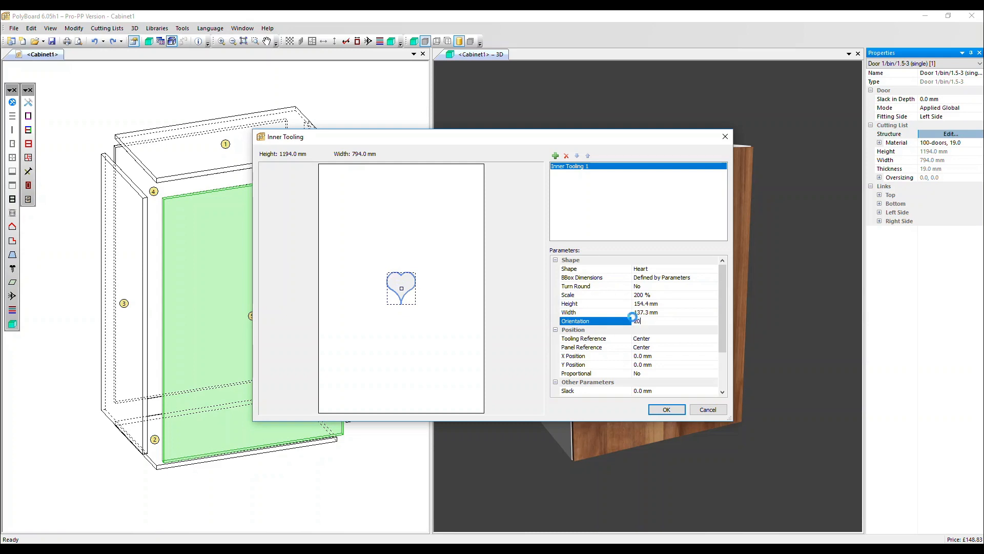
pyautogui.press('Tab')
# Set the panel reference to Upper-Right Corner and move the heart to about X -245 mm, Y -388 mm
pyautogui.scroll(-1, 595, 341)
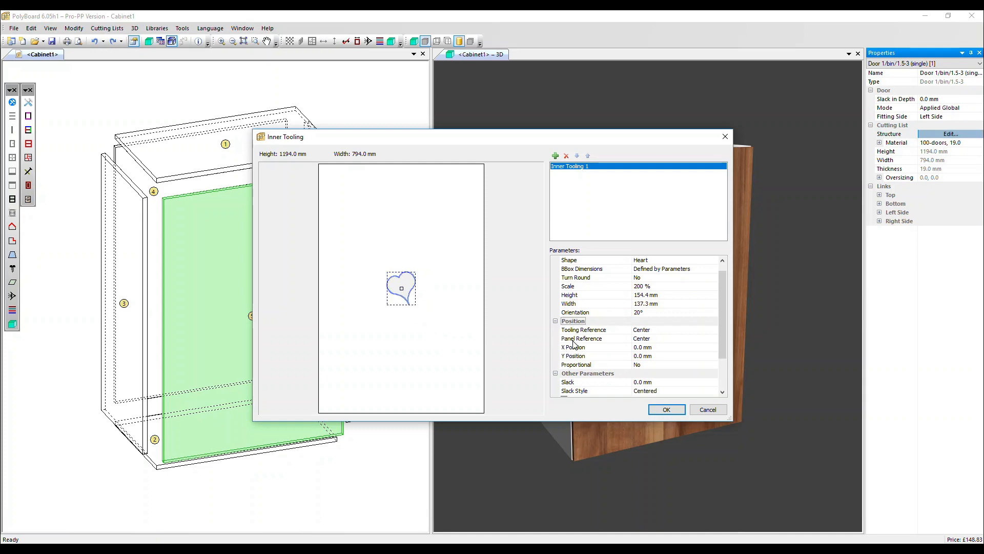
pyautogui.click(654, 338)
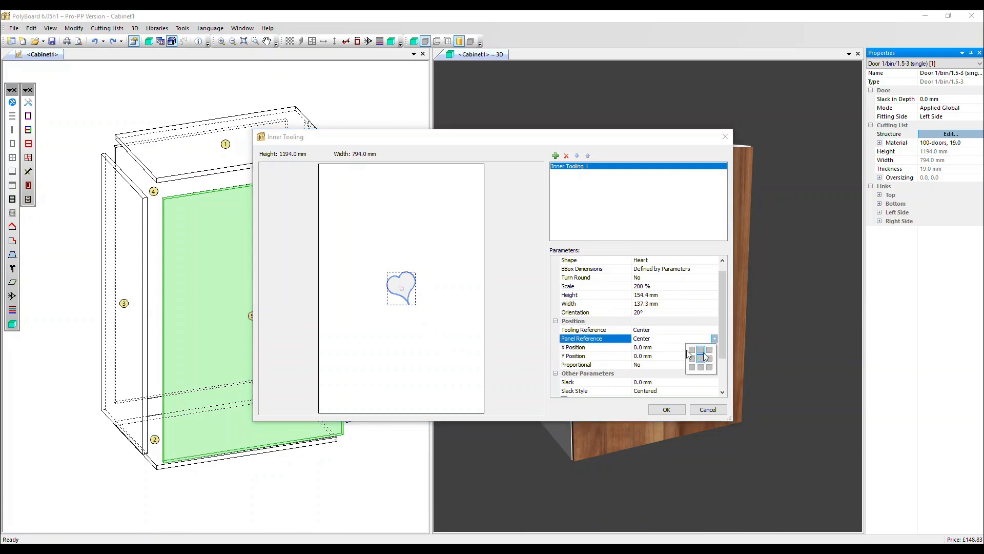
pyautogui.click(709, 348)
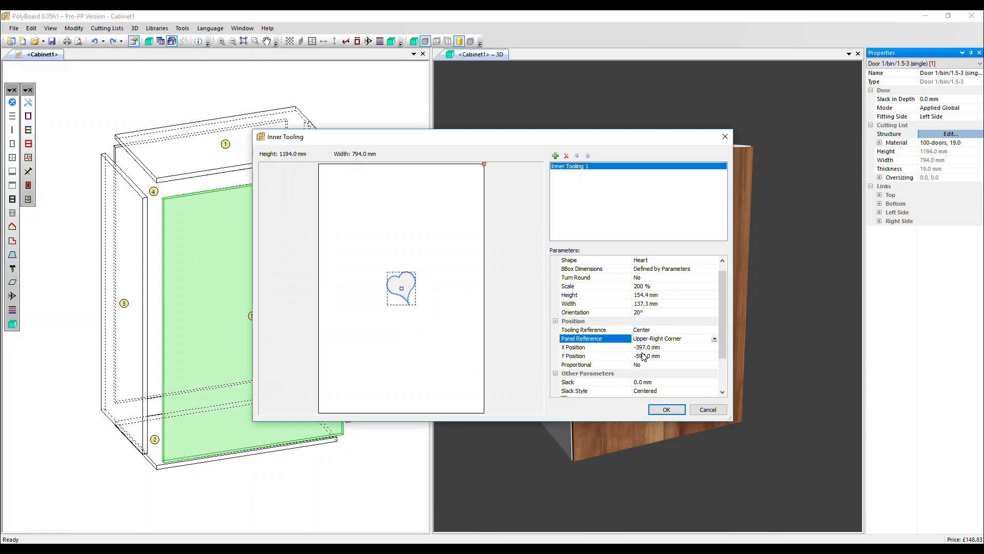
pyautogui.moveTo(402, 290); pyautogui.dragTo(434, 246)
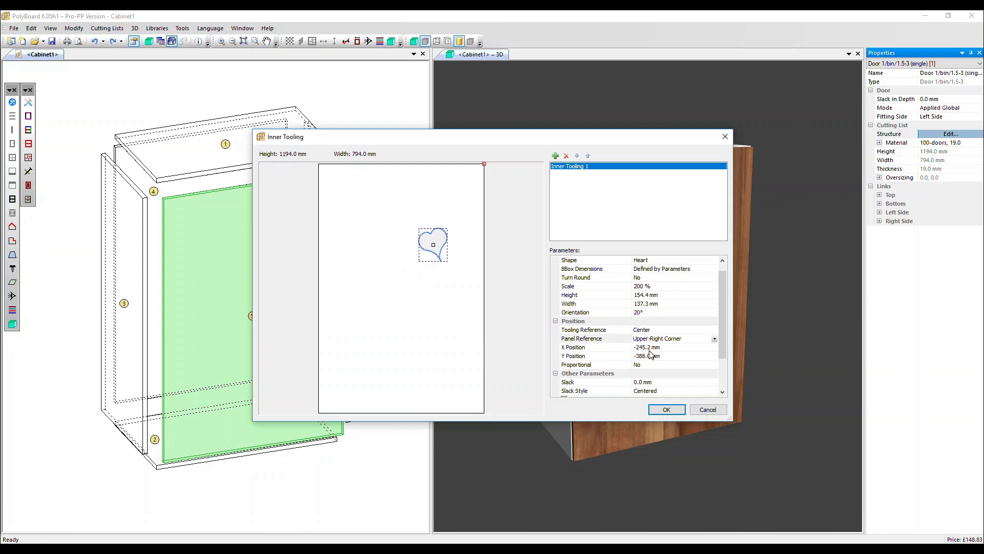
# Place the heart's center at X -50 mm and Y -50 mm from the panel's upper-right corner
pyautogui.moveTo(651, 348); pyautogui.dragTo(616, 337)
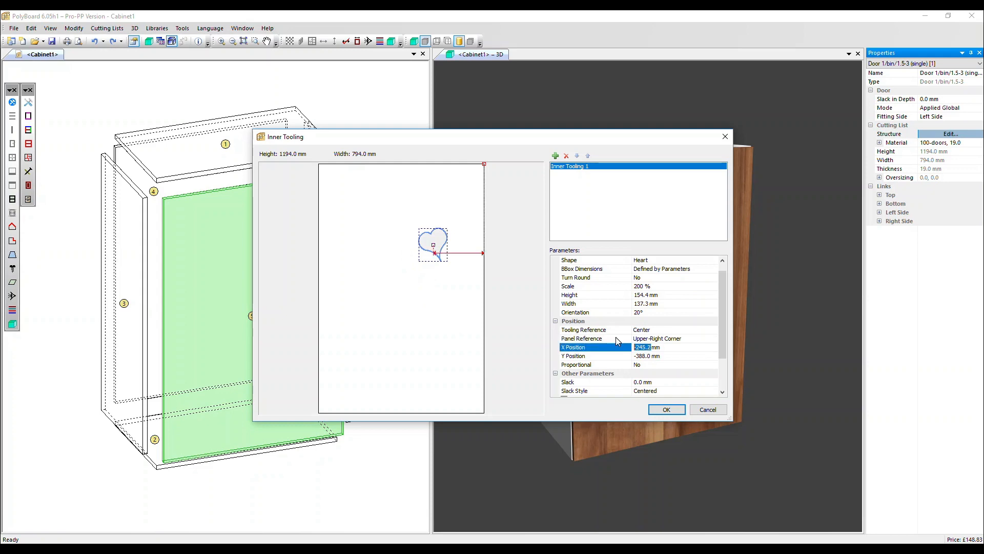
pyautogui.write('-50')
pyautogui.press('Tab')
pyautogui.write('-')
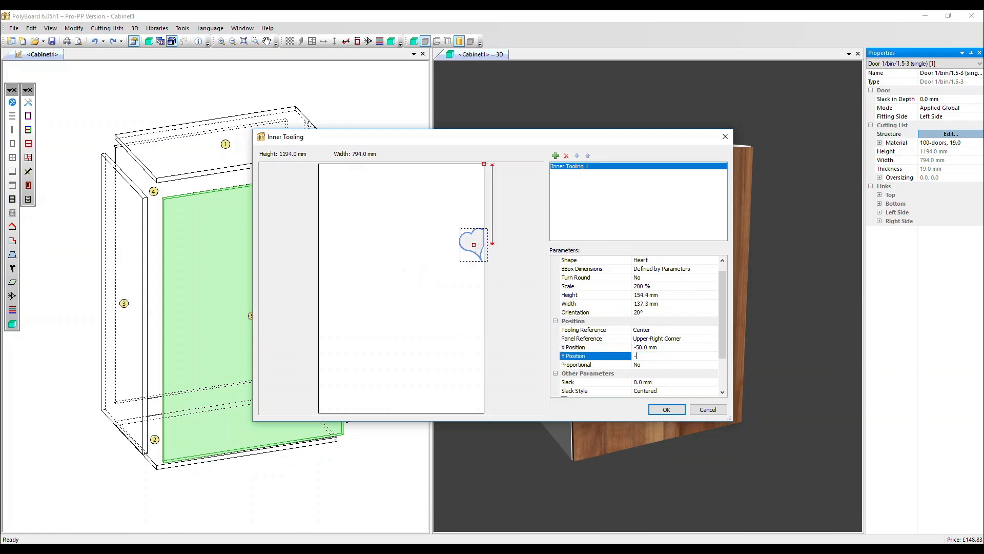
pyautogui.write('50')
pyautogui.press('Tab')
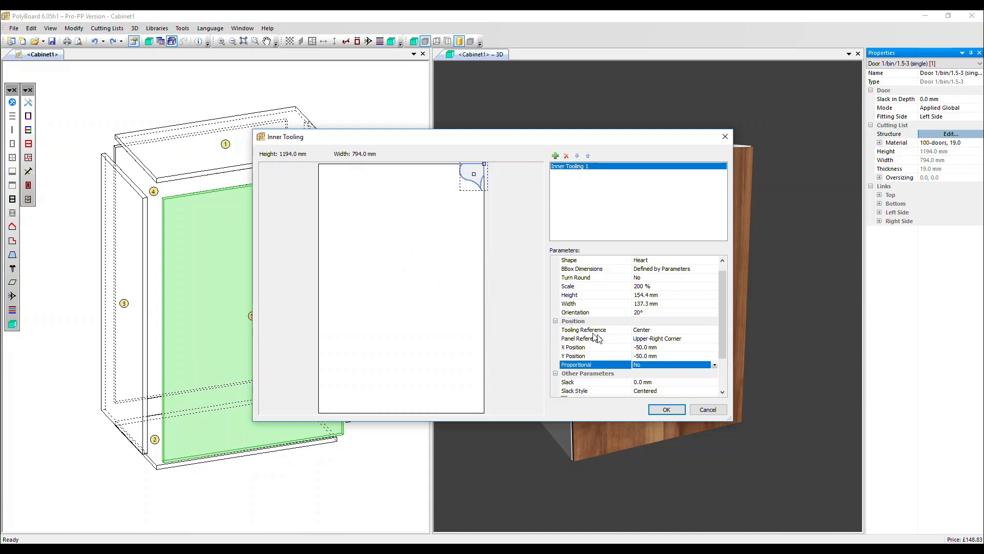
# Set the tooling reference to Upper-Right Corner and the heart's X and Y positions to -50 mm
pyautogui.click(644, 331)
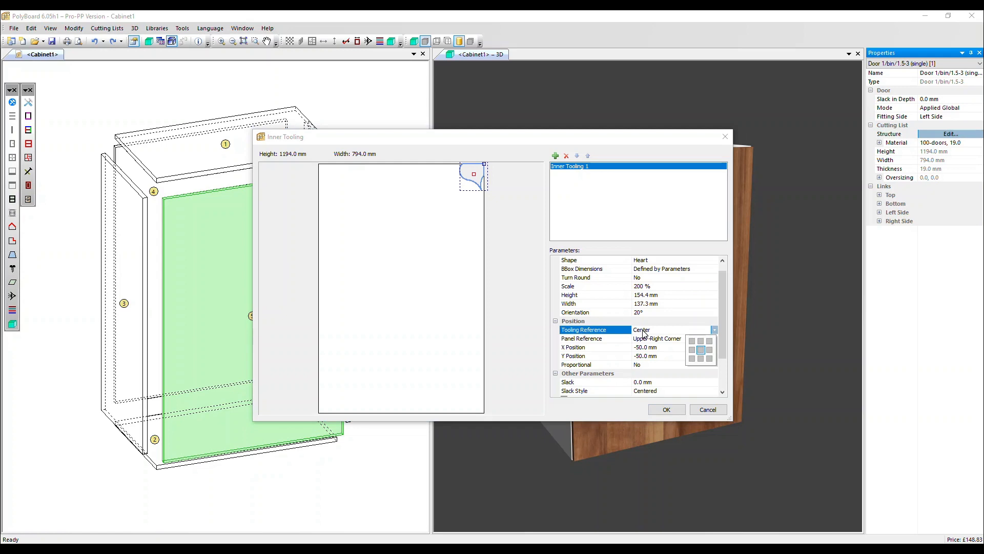
pyautogui.click(710, 342)
pyautogui.click(665, 349)
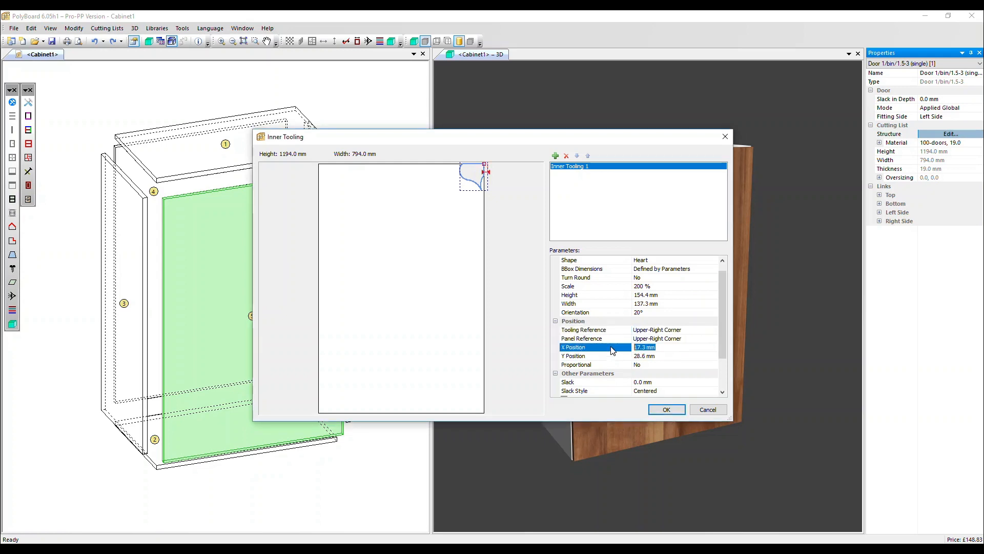
pyautogui.write('-50')
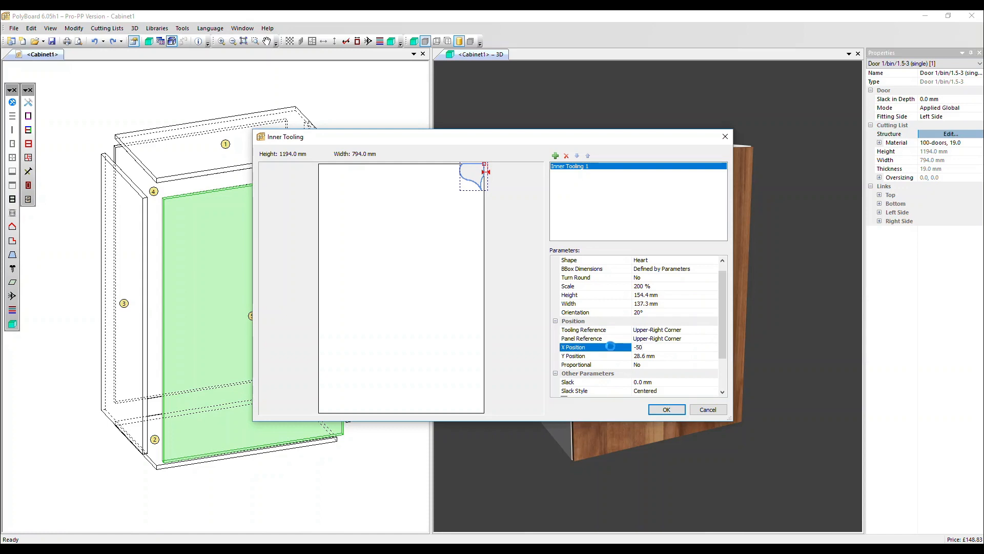
pyautogui.press('Tab')
pyautogui.write('-50')
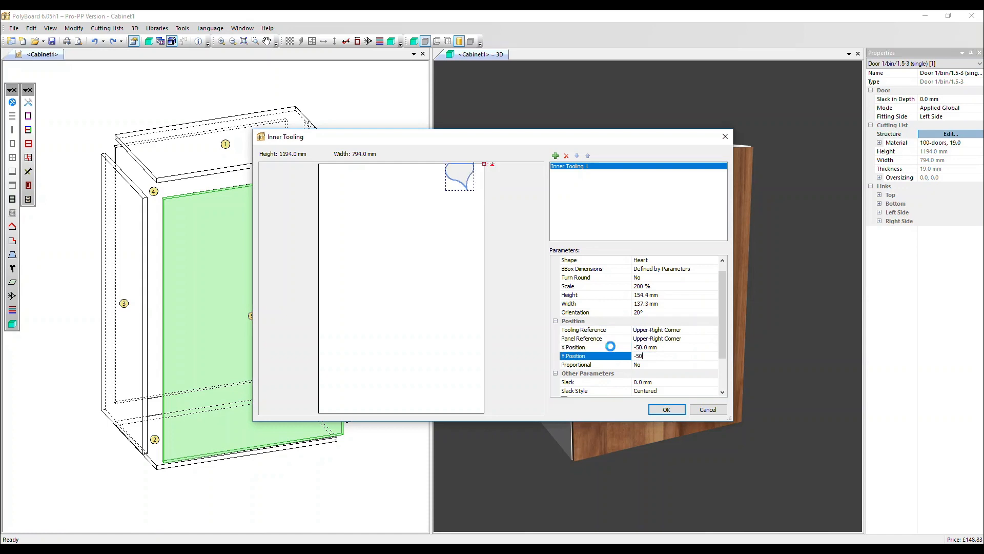
pyautogui.press('Tab')
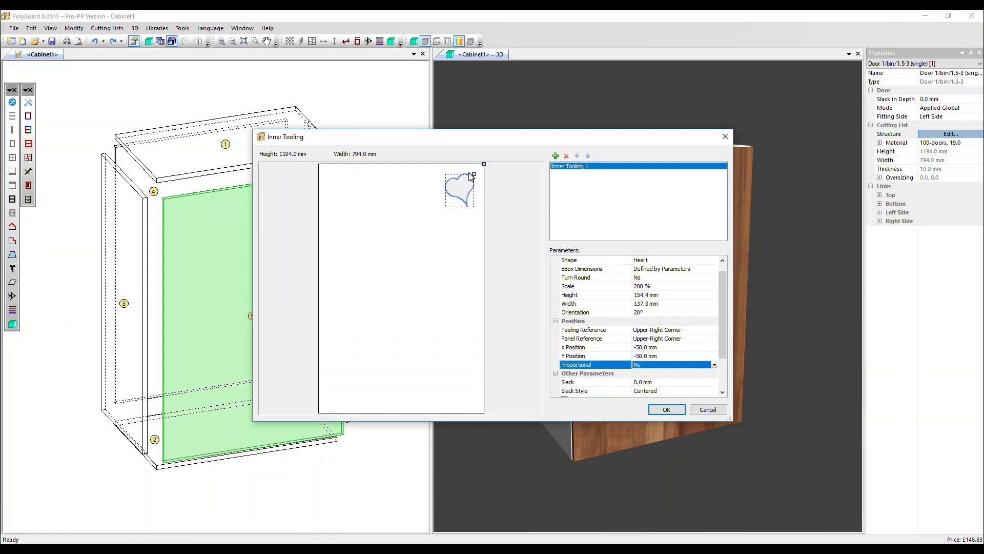
# Apply the inner tooling to the door and inspect the heart cutout in the 3D view
pyautogui.click(666, 409)
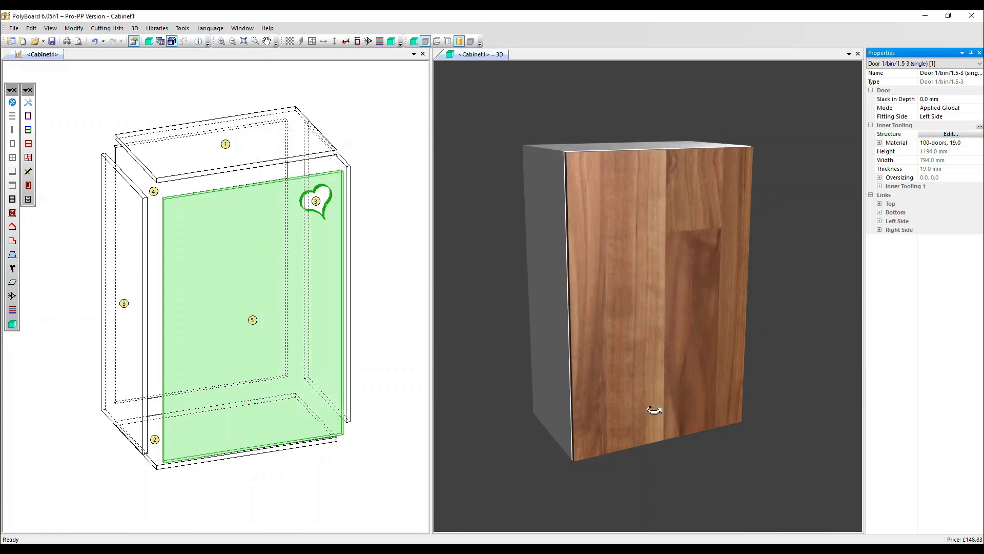
pyautogui.click(507, 335)
pyautogui.moveTo(663, 333)
pyautogui.mouseDown()
pyautogui.moveTo(599, 325)
pyautogui.moveTo(637, 334)
pyautogui.moveTo(673, 322)
pyautogui.mouseUp()
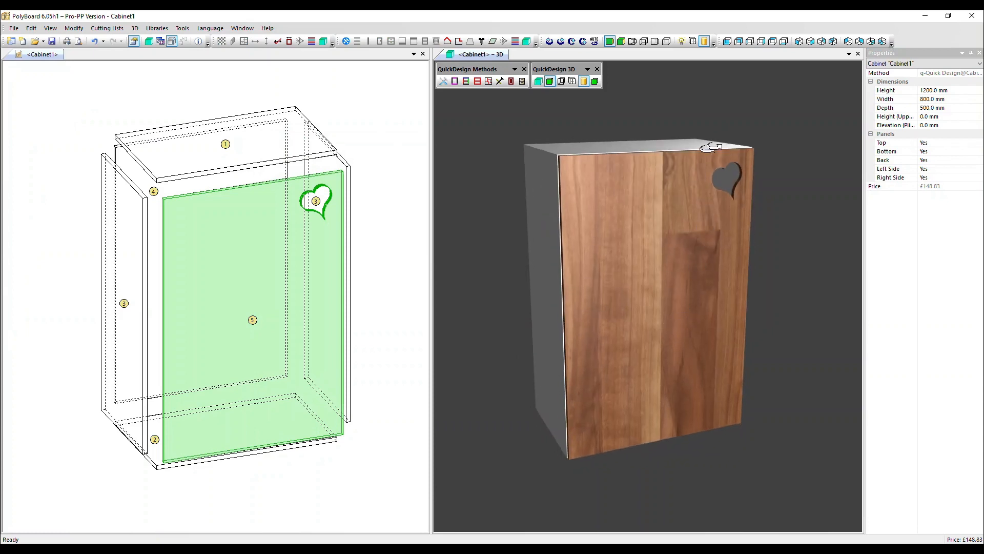
# Edit the door's inner tooling so the heart is cut from the front face to a 9.5 mm depth
pyautogui.click(210, 270)
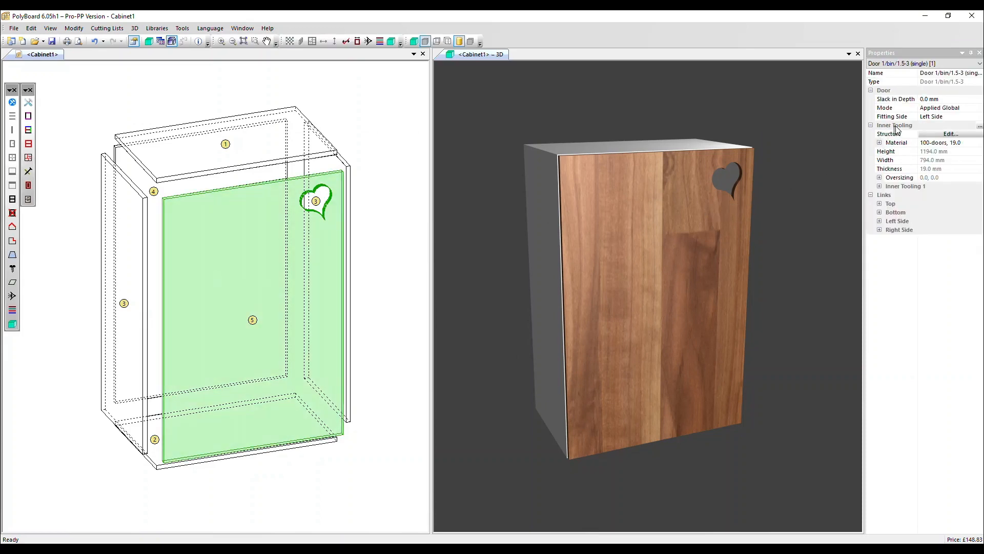
pyautogui.click(980, 126)
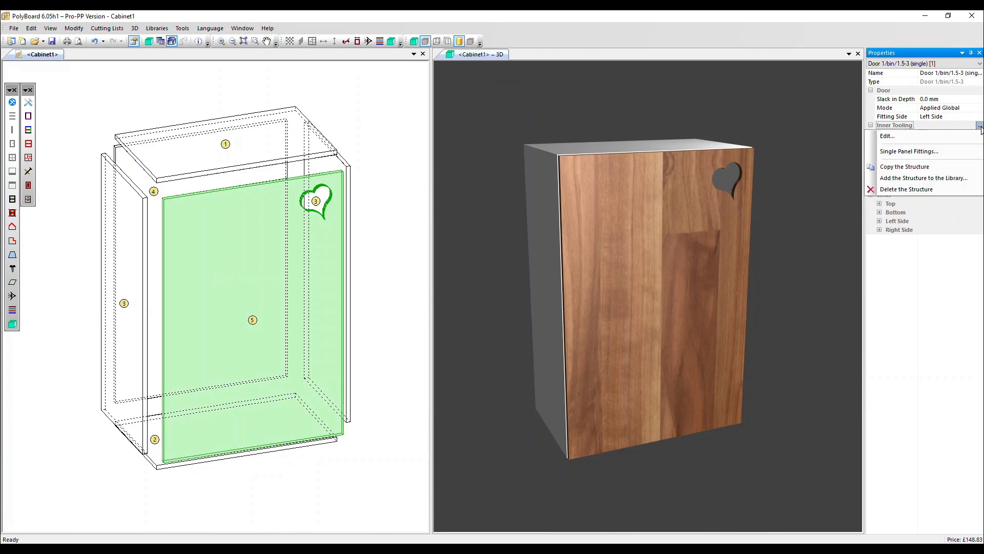
pyautogui.click(935, 136)
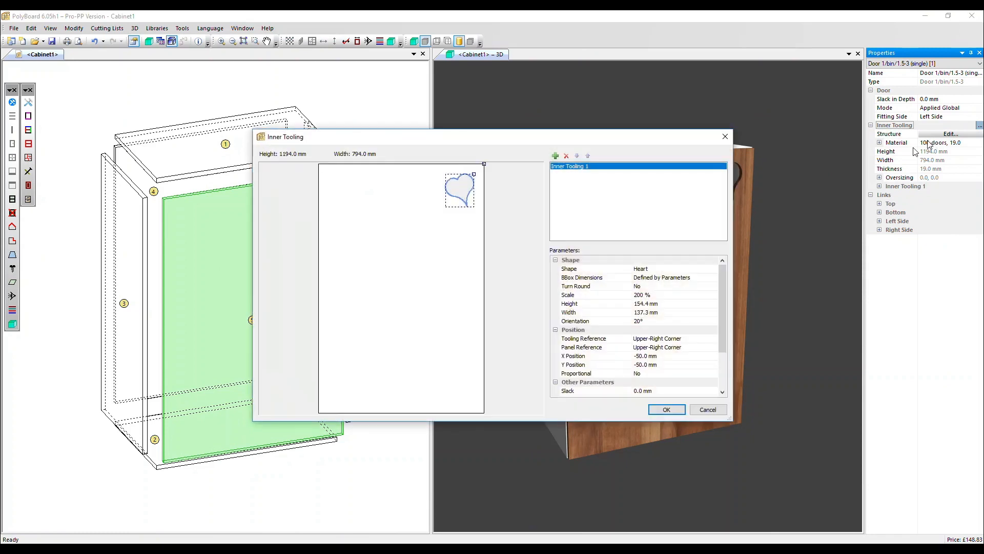
pyautogui.scroll(-3, 603, 332)
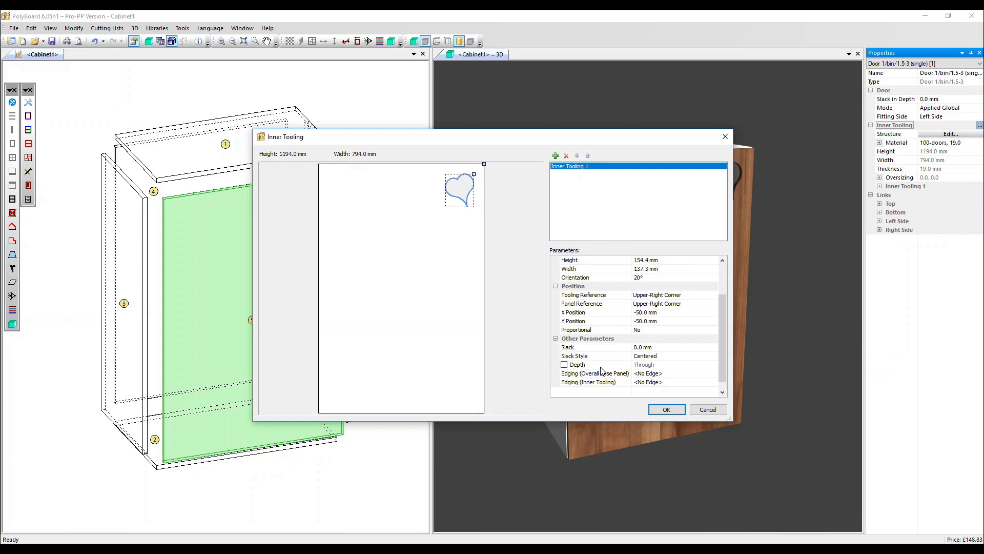
pyautogui.click(565, 365)
pyautogui.click(647, 364)
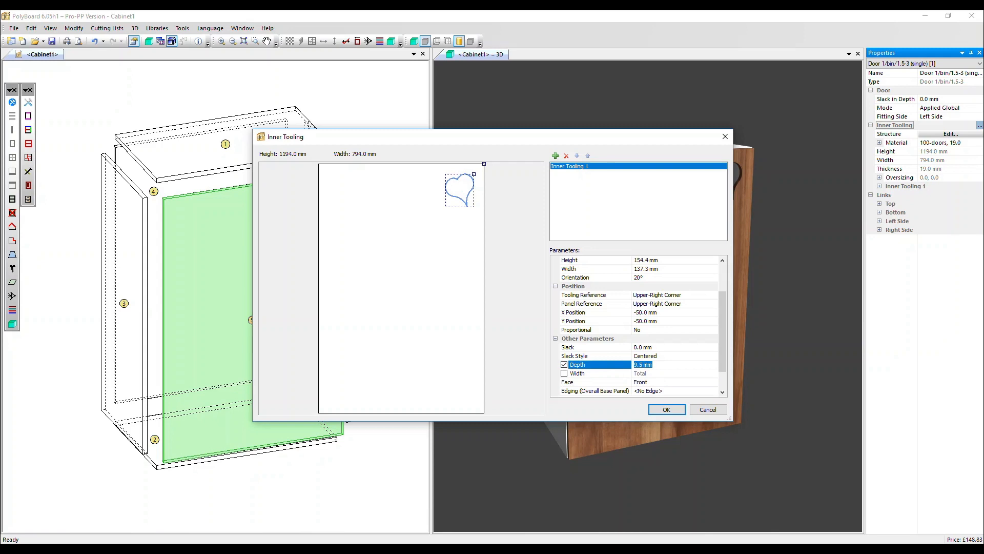
pyautogui.click(658, 408)
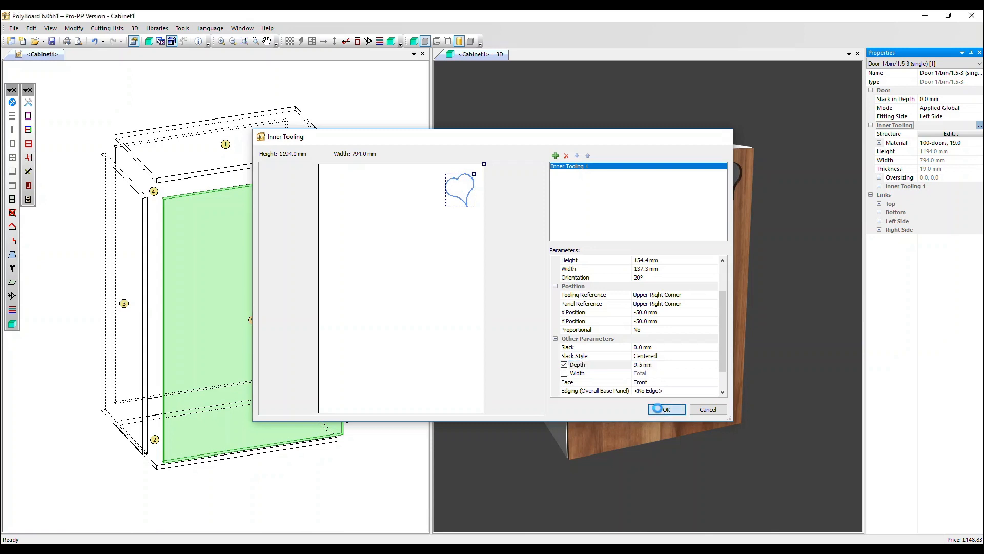
# Inspect the recessed heart up close in the 3D view and undo the depth change
pyautogui.scroll(3, 688, 304)
pyautogui.moveTo(692, 287); pyautogui.dragTo(643, 451, button='middle')
pyautogui.moveTo(661, 384); pyautogui.dragTo(690, 345)
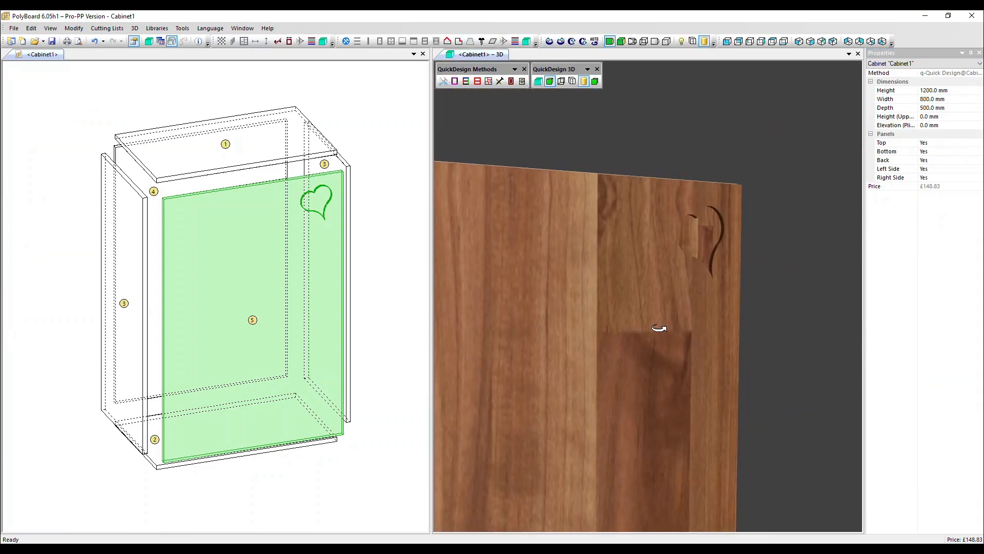
pyautogui.click(94, 43)
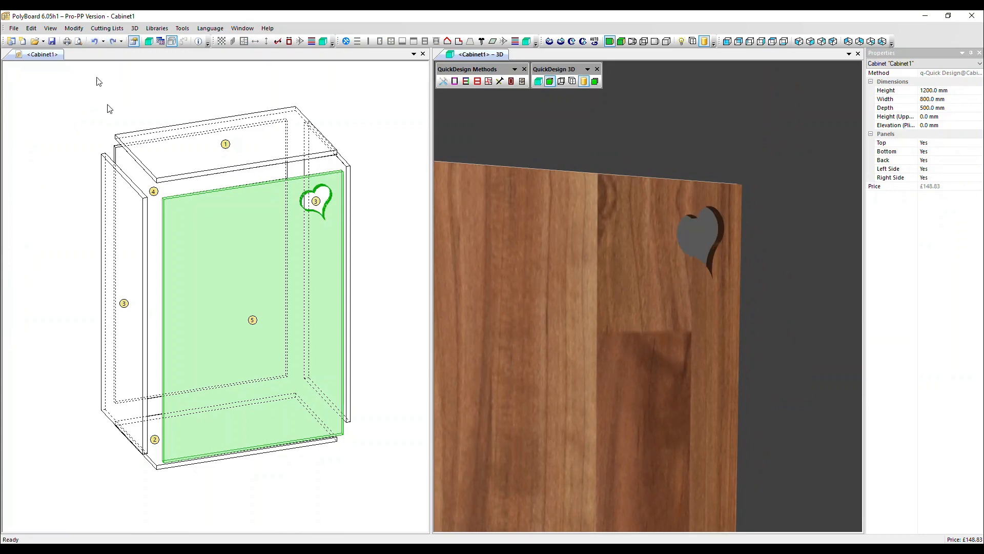
# Set the Nil property of the door's Inner Tooling 1 to No to fill the heart cutout with a panel
pyautogui.click(208, 244)
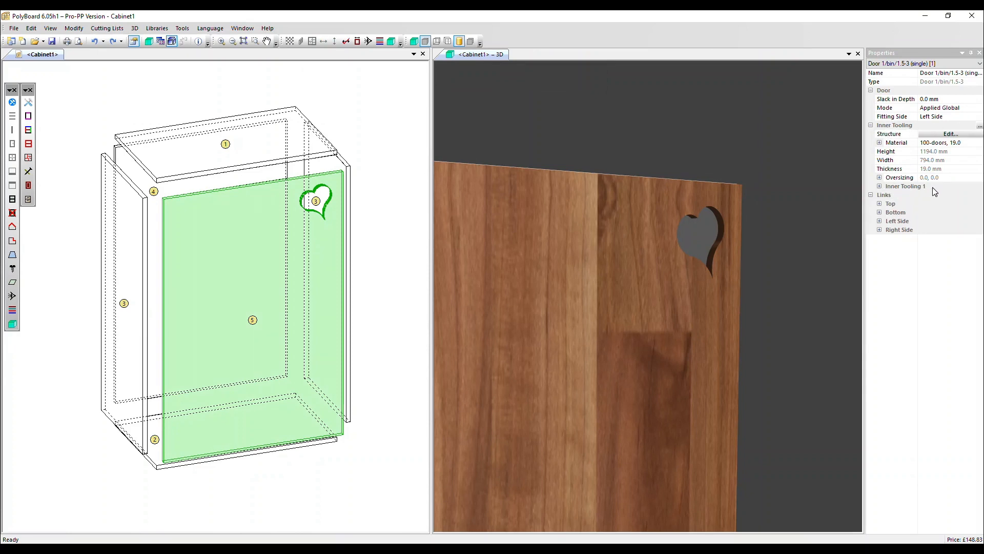
pyautogui.click(879, 187)
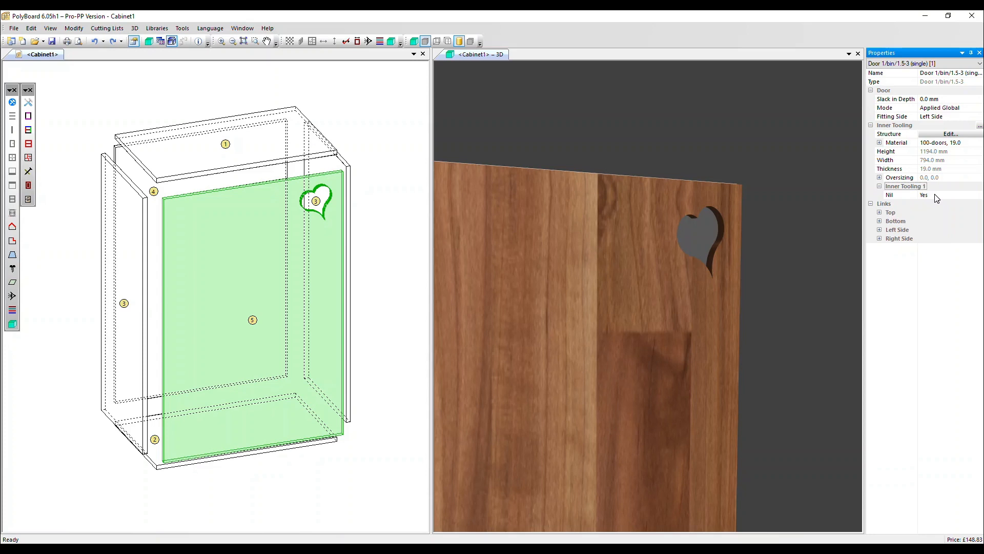
pyautogui.click(938, 196)
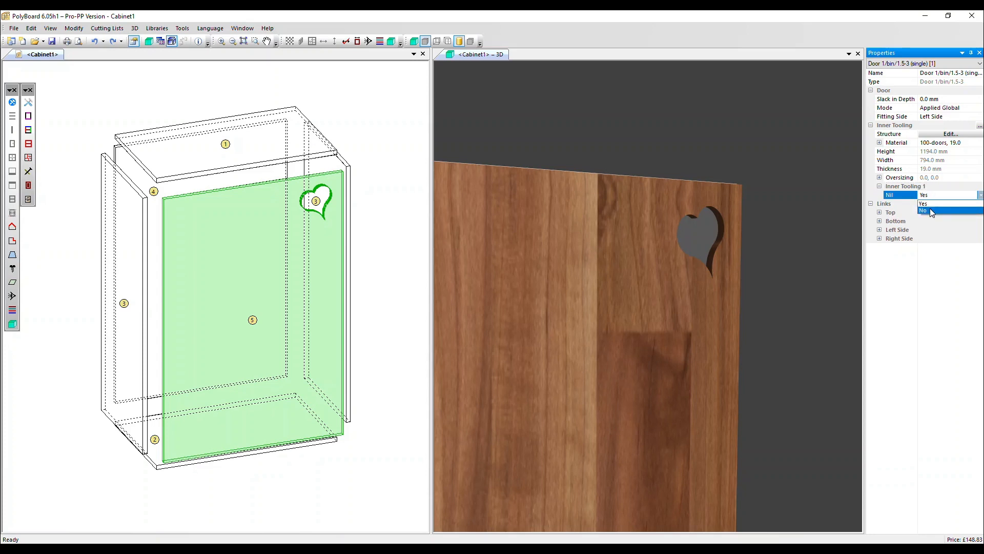
pyautogui.click(930, 208)
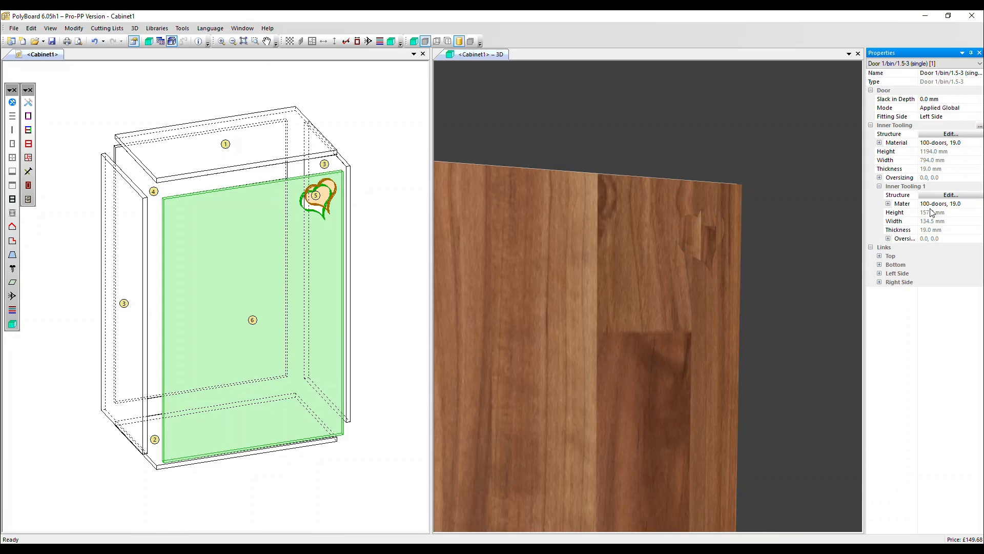
# Assign the generic 0190, 19.0 material to the heart inlay and inspect it in the 3D view
pyautogui.click(945, 204)
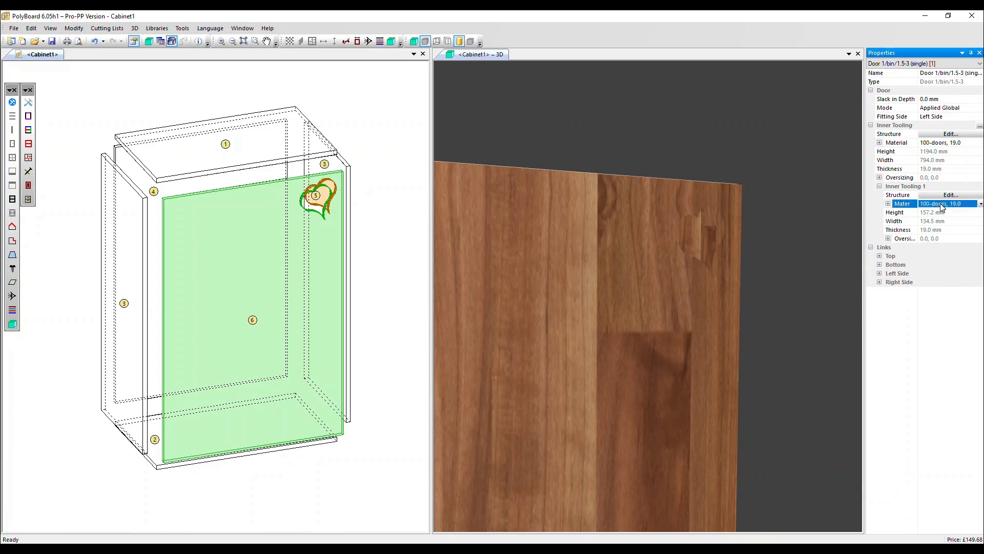
pyautogui.scroll(-4, 952, 282)
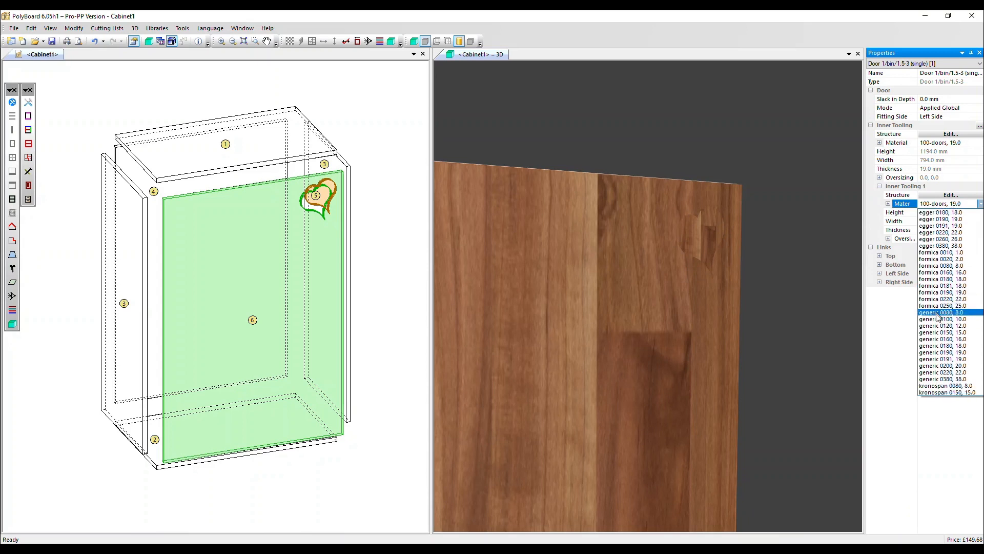
pyautogui.click(930, 354)
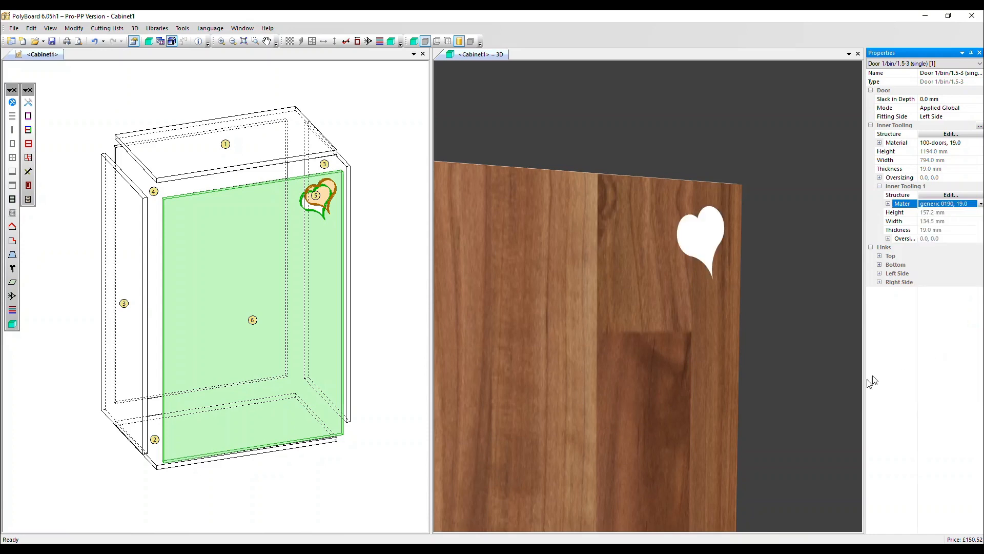
pyautogui.click(677, 341)
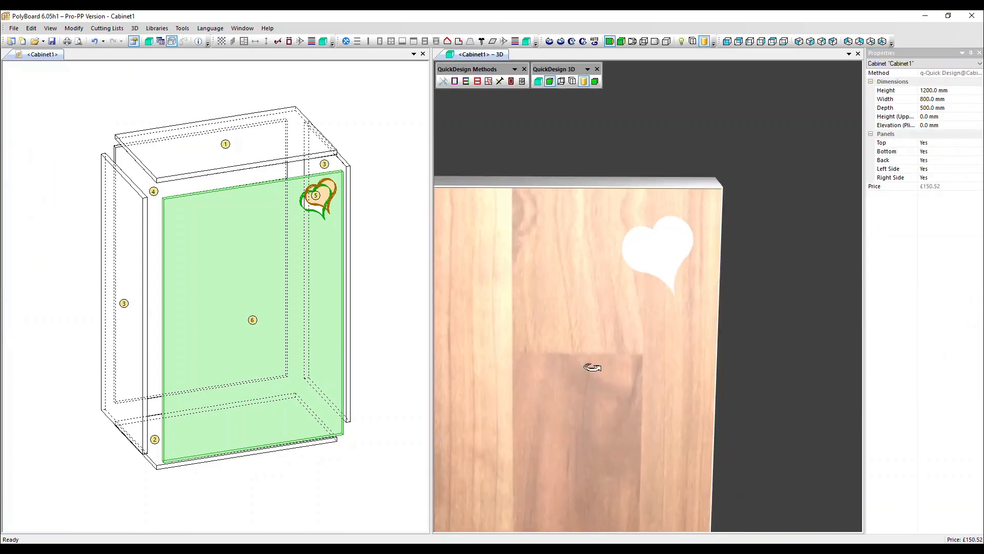